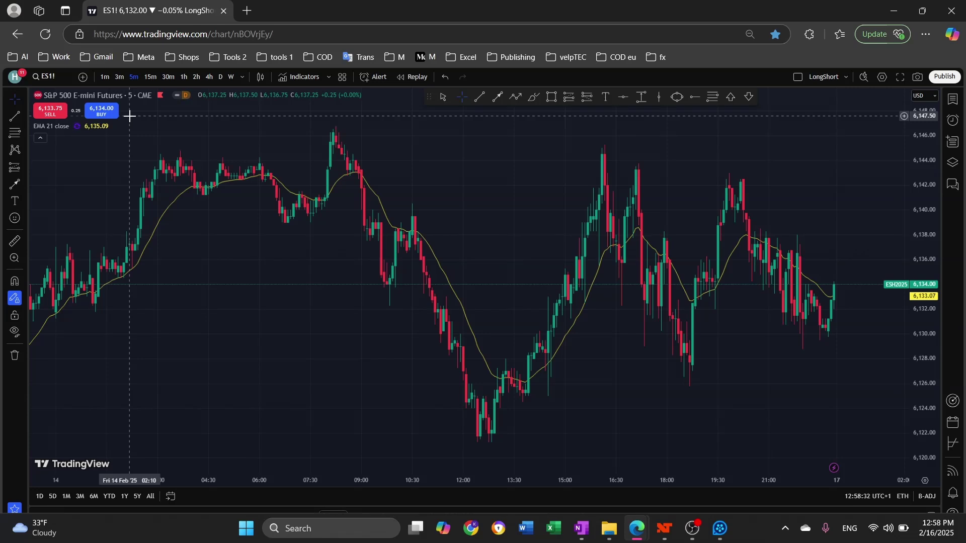
# - Draw a short, steep descending trend line in the empty area above the S&P 500 E-mini price candles
pyautogui.click(480, 98)
pyautogui.moveTo(478, 150); pyautogui.dragTo(486, 186)
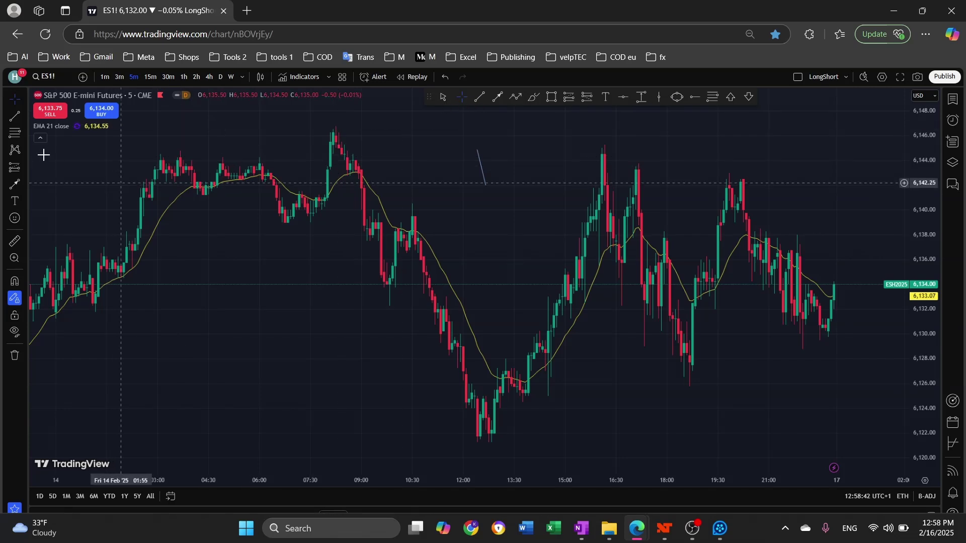
# - Examine the available line and pattern drawing tools, and close the tool lists
pyautogui.click(25, 116)
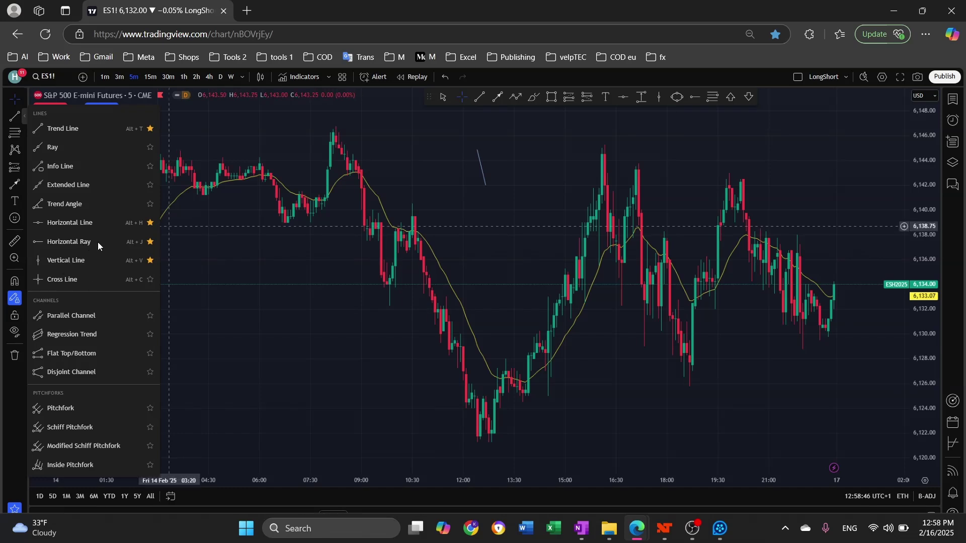
pyautogui.click(25, 116)
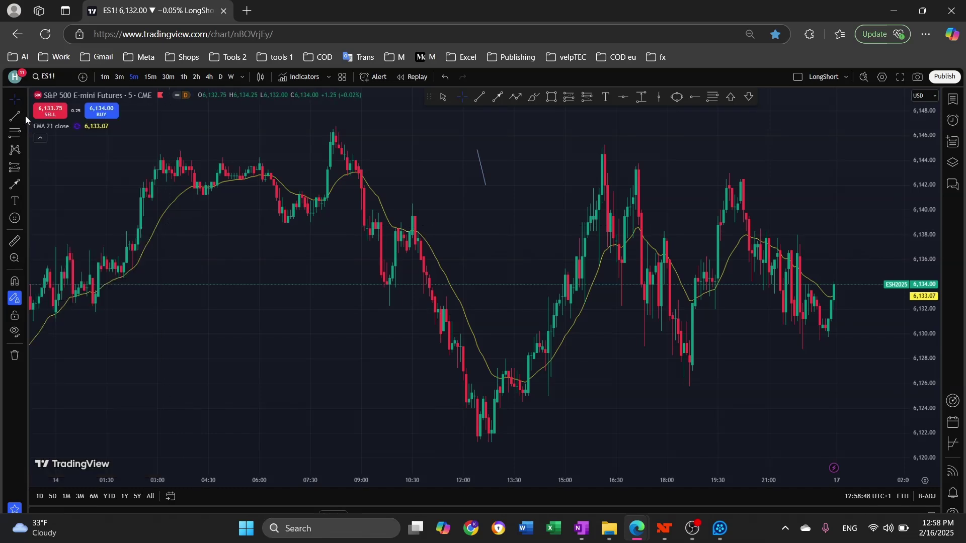
pyautogui.click(25, 152)
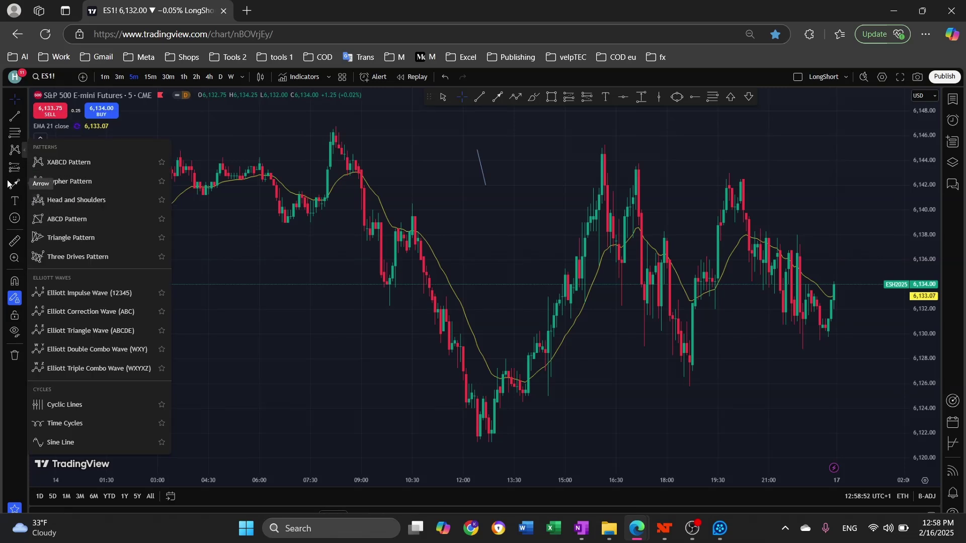
pyautogui.click(443, 174)
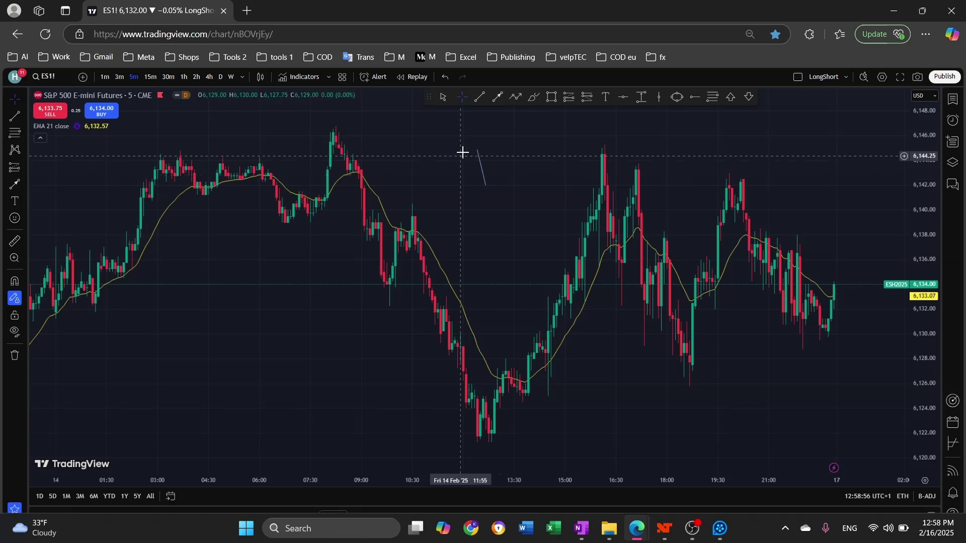
# - Switch to NinjaTrader and examine the drawing tools available for the ES MAR25 chart
pyautogui.moveTo(664, 529)
pyautogui.click(793, 468)
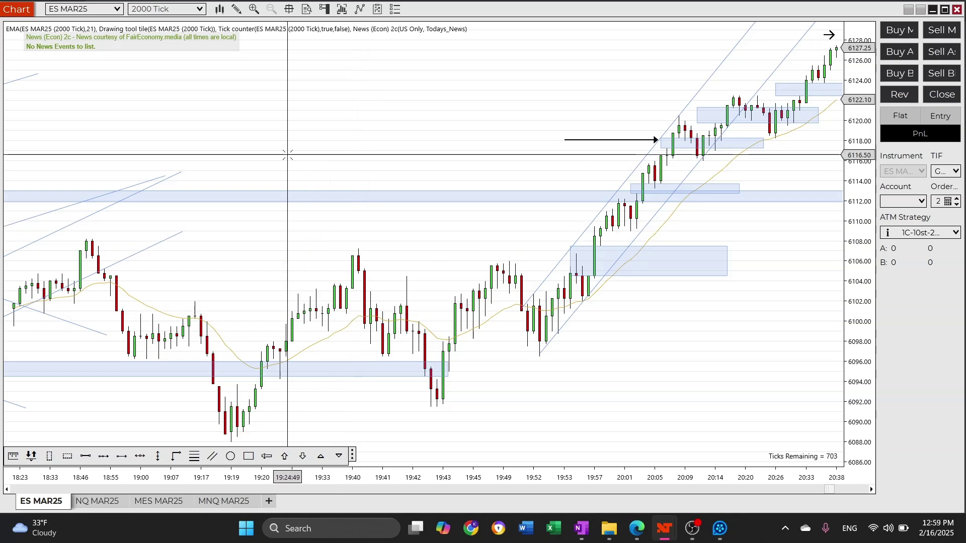
pyautogui.click(234, 11)
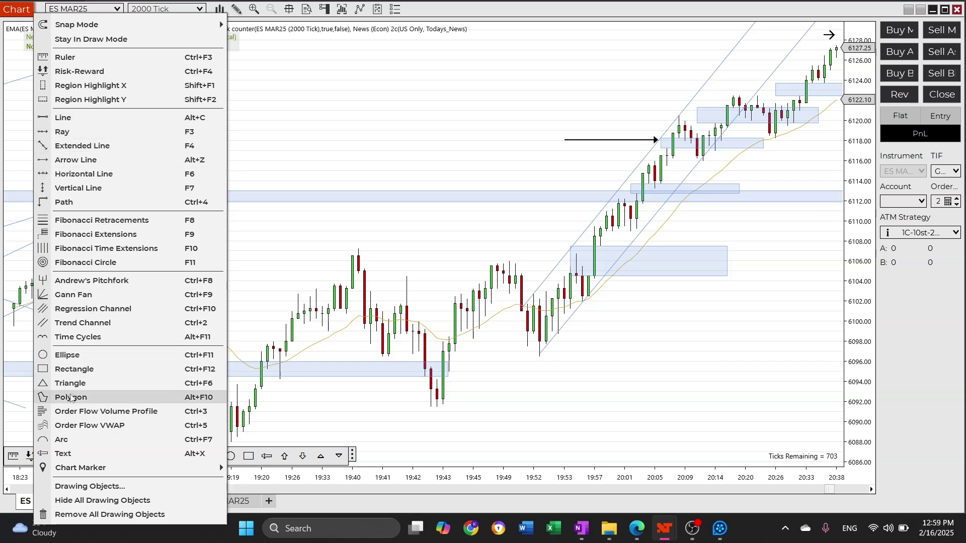
pyautogui.moveTo(101, 466)
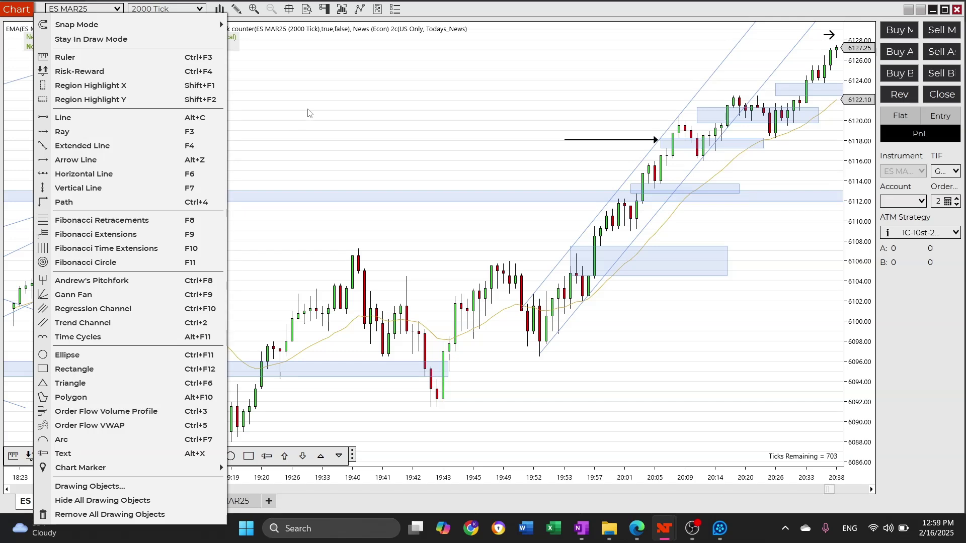
pyautogui.click(321, 210)
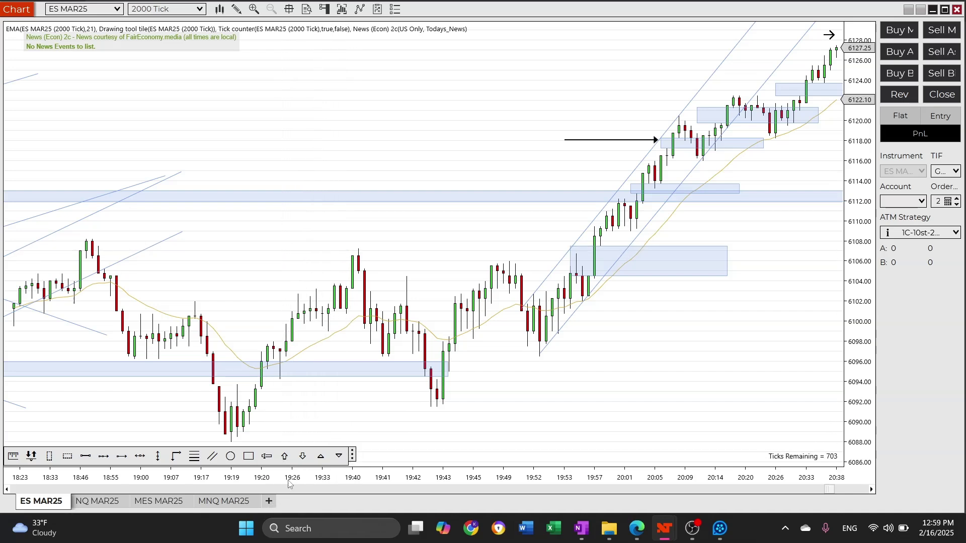
# - Create a new chart for the instrument MNQ MAR25 with the default template
pyautogui.hotkey('ctrl', 'f')
pyautogui.click(365, 91)
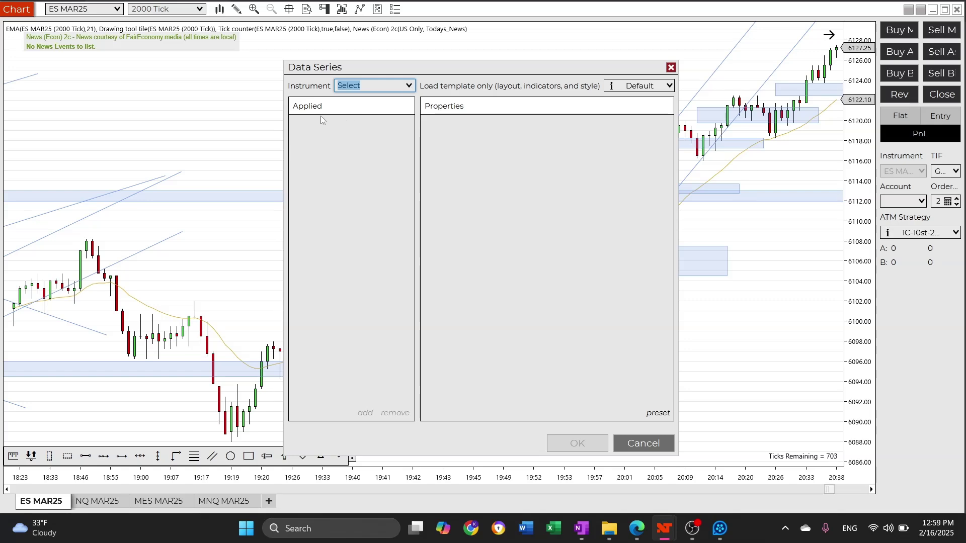
pyautogui.click(262, 102)
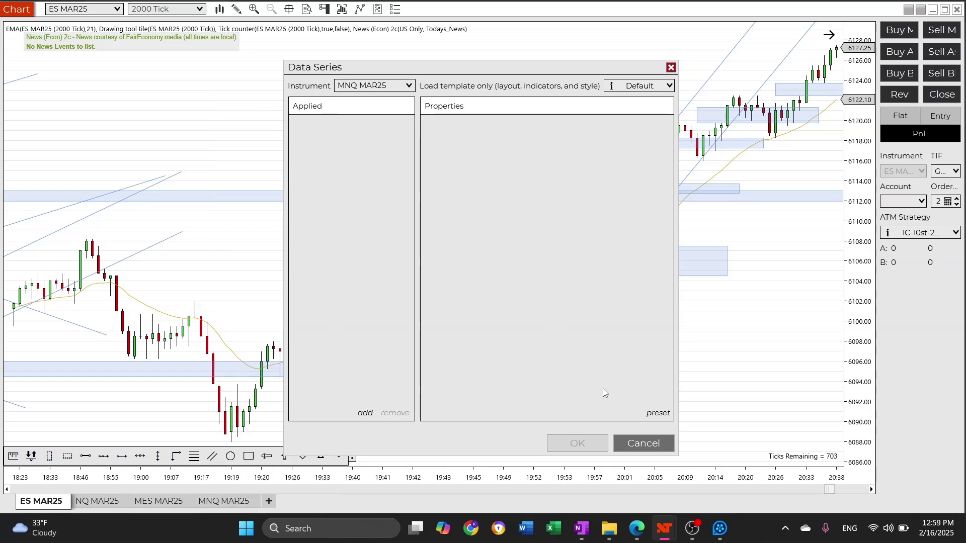
pyautogui.click(589, 445)
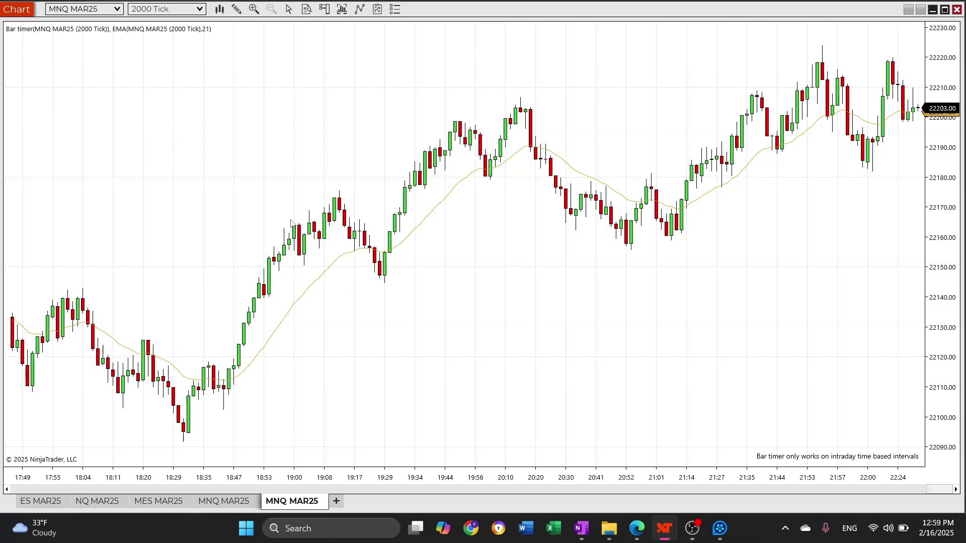
# - Add the Drawing tool tile indicator to the MNQ MAR25 chart's configured indicators
pyautogui.rightClick(380, 71)
pyautogui.click(436, 44)
pyautogui.rightClick(342, 75)
pyautogui.click(241, 148)
pyautogui.scroll(-8, 351, 201)
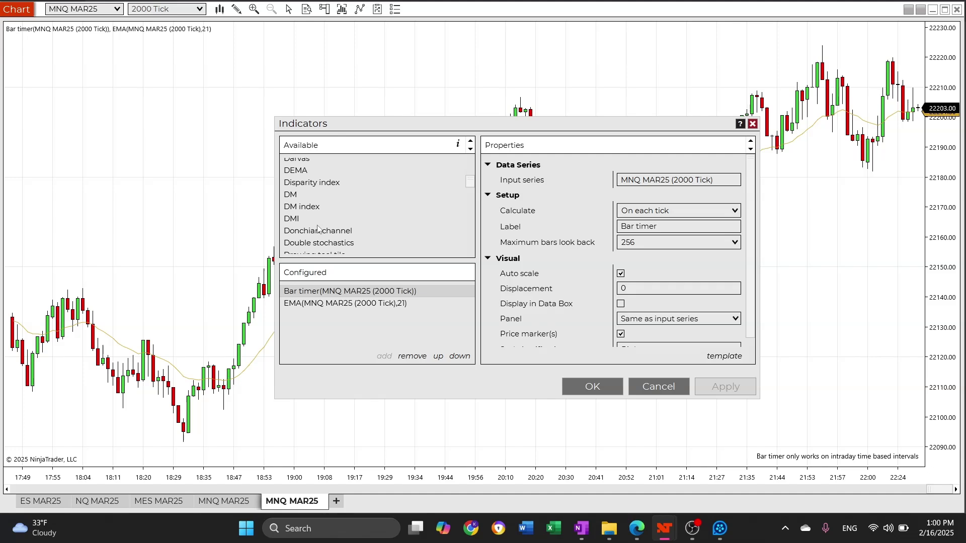
pyautogui.scroll(-1, 315, 227)
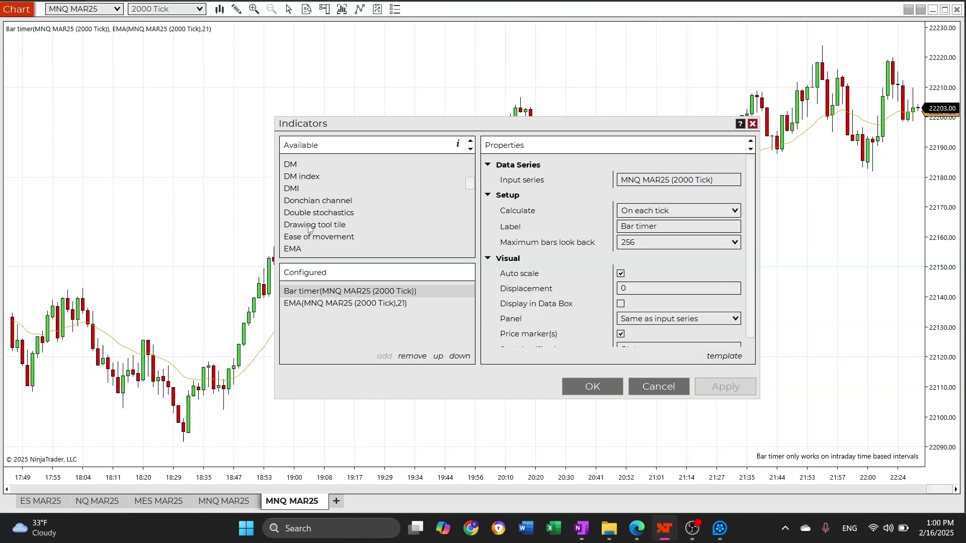
pyautogui.click(309, 227)
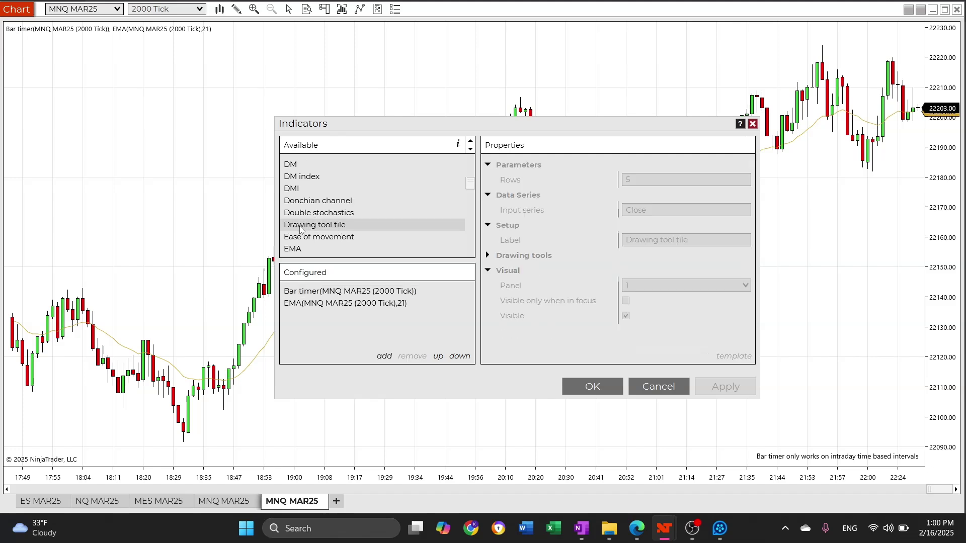
pyautogui.doubleClick(336, 227)
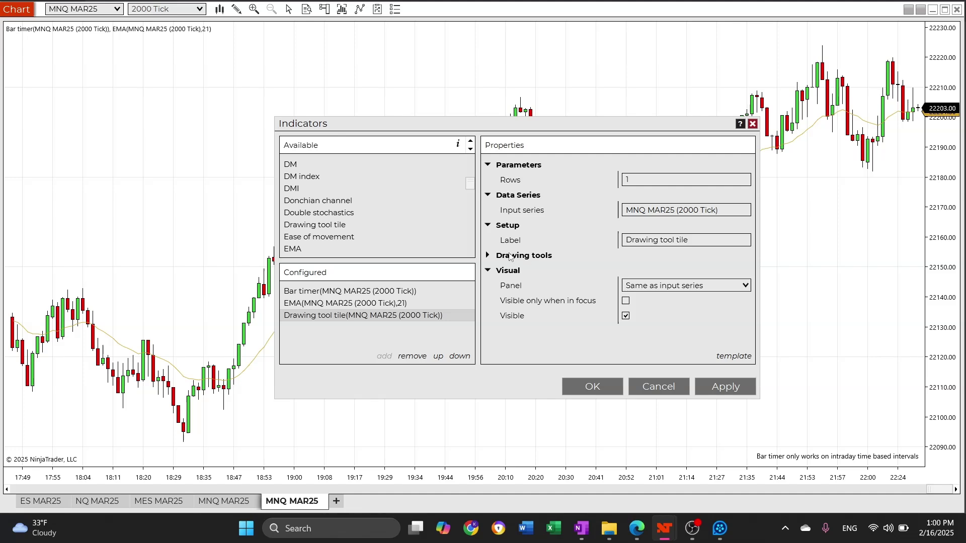
# - Expand the Drawing tool tile's drawing tools and review which ones are enabled
pyautogui.click(489, 255)
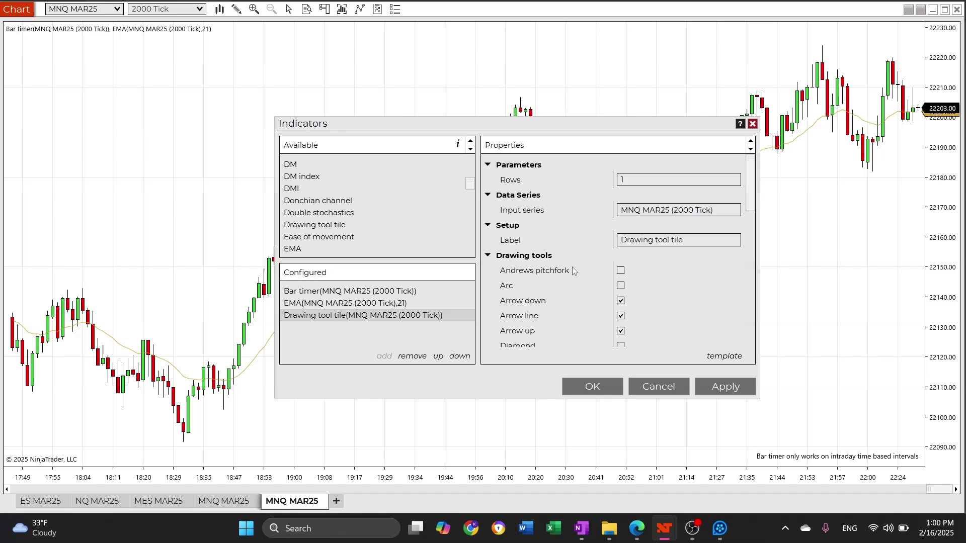
pyautogui.scroll(-3, 584, 267)
pyautogui.scroll(2, 571, 262)
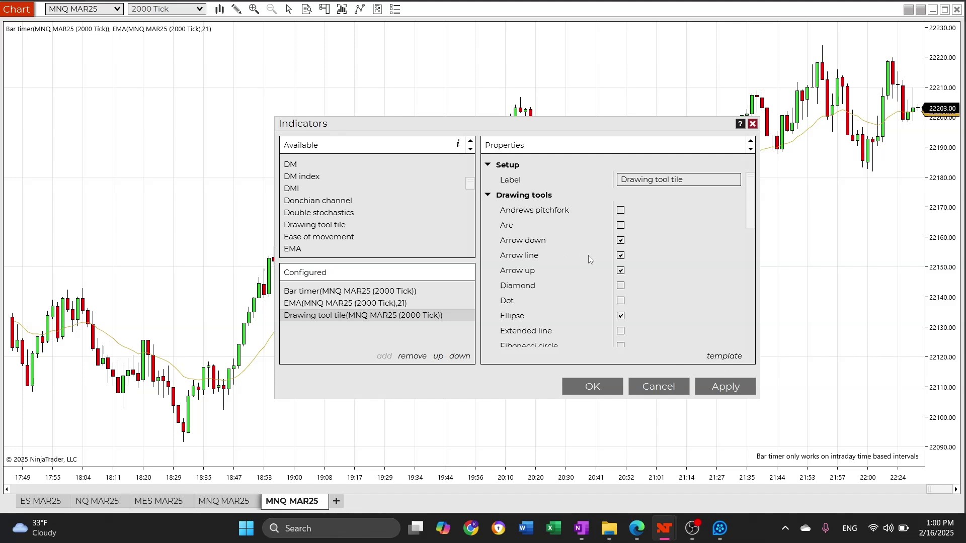
pyautogui.scroll(-3, 647, 296)
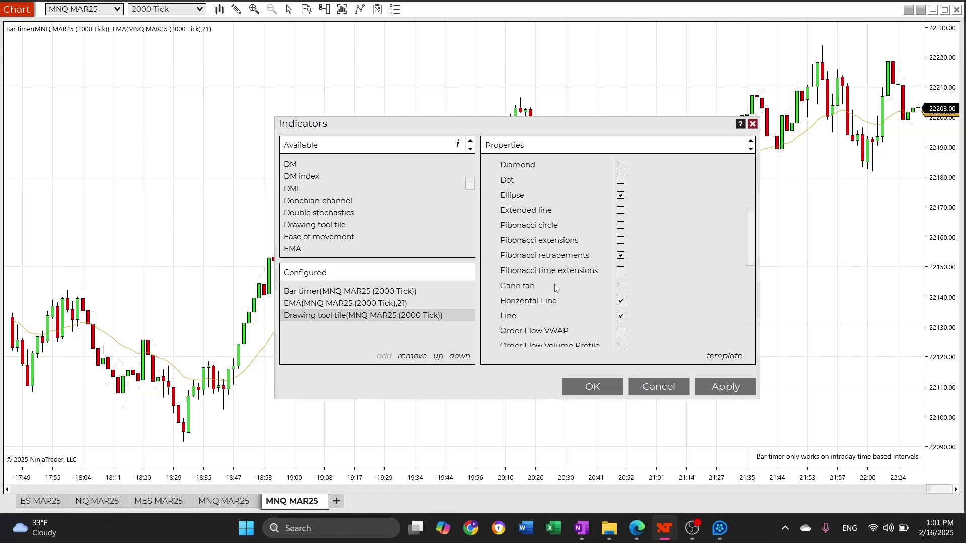
pyautogui.moveTo(724, 357)
pyautogui.click(685, 356)
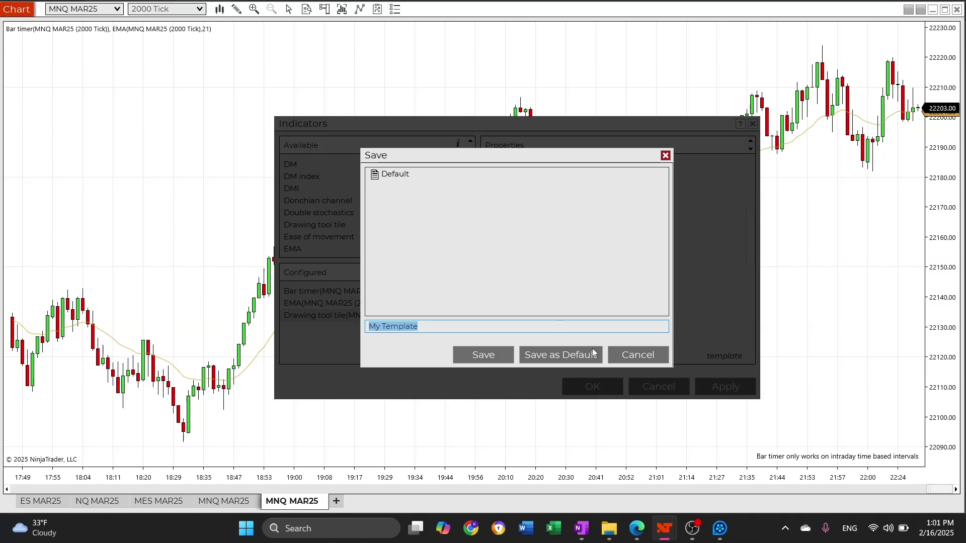
pyautogui.click(634, 352)
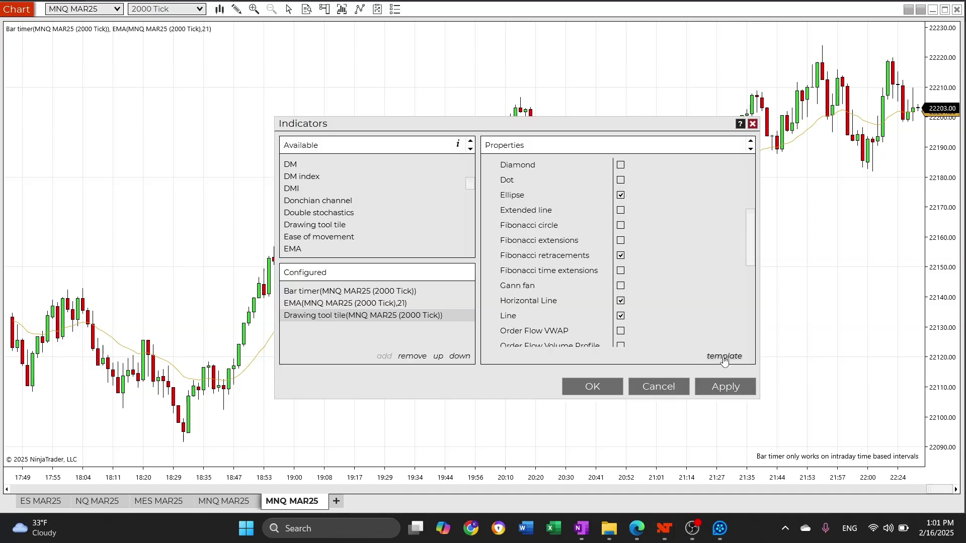
# - Disable the Line tool in the Drawing tool tile and save the settings as the default template
pyautogui.moveTo(724, 360)
pyautogui.click(621, 316)
pyautogui.click(686, 357)
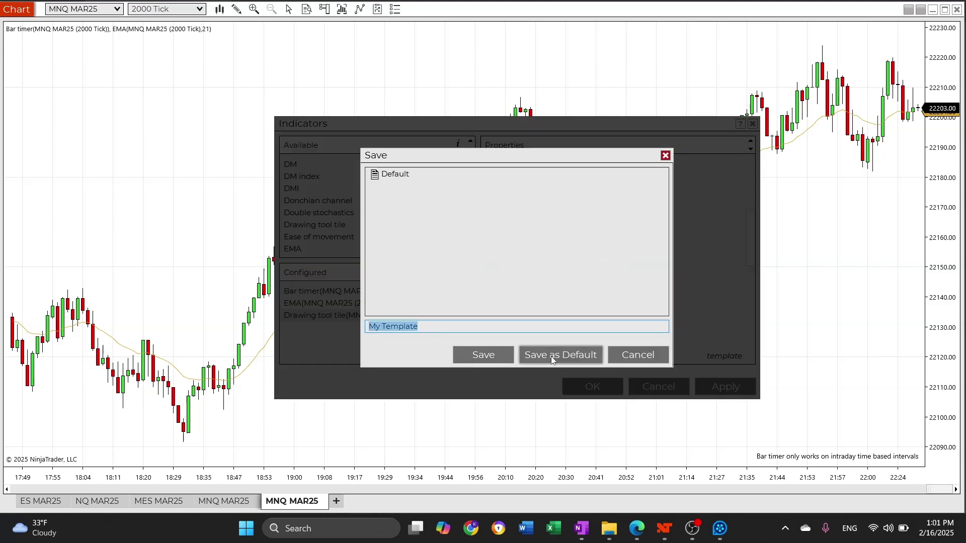
pyautogui.click(569, 355)
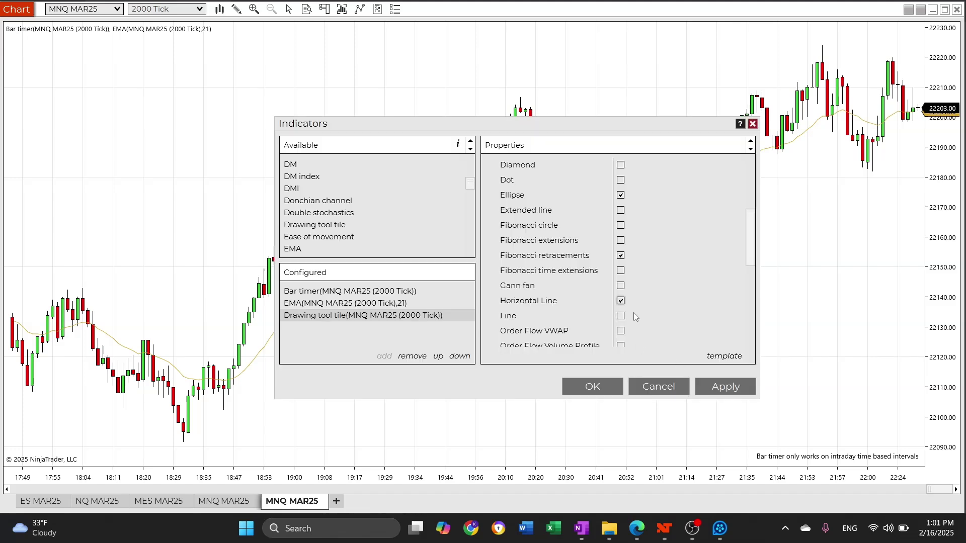
# - Apply the Drawing tool tile to the chart and close the indicator settings
pyautogui.scroll(2, 642, 273)
pyautogui.scroll(-3, 641, 273)
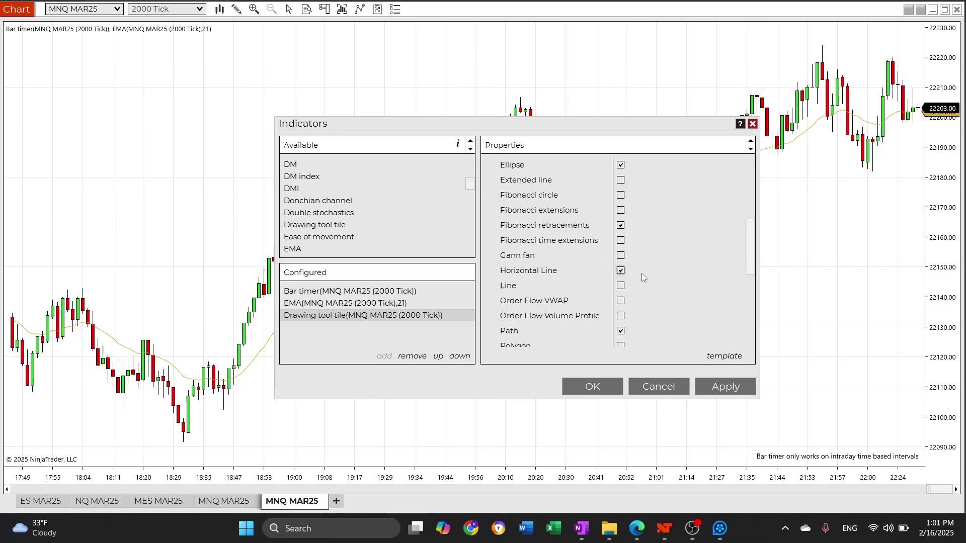
pyautogui.click(724, 386)
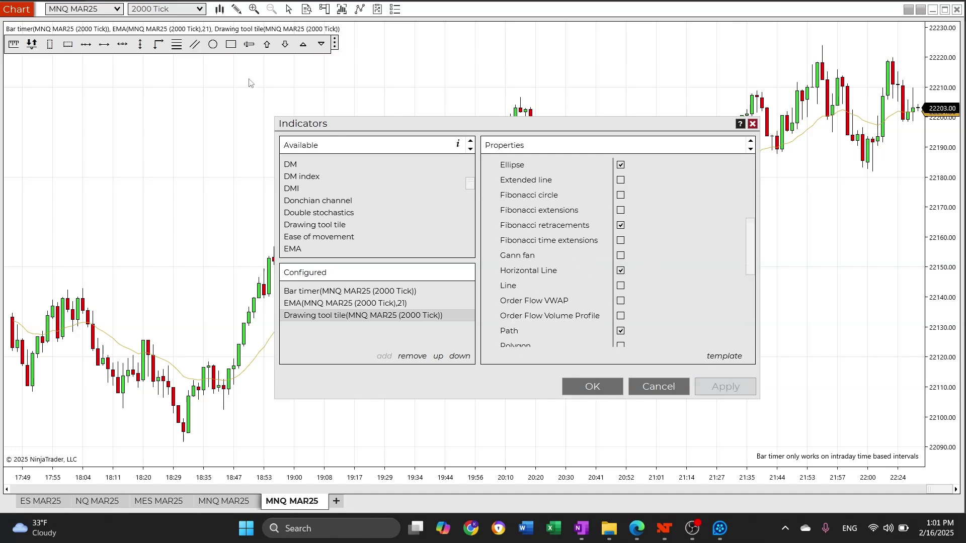
pyautogui.click(580, 381)
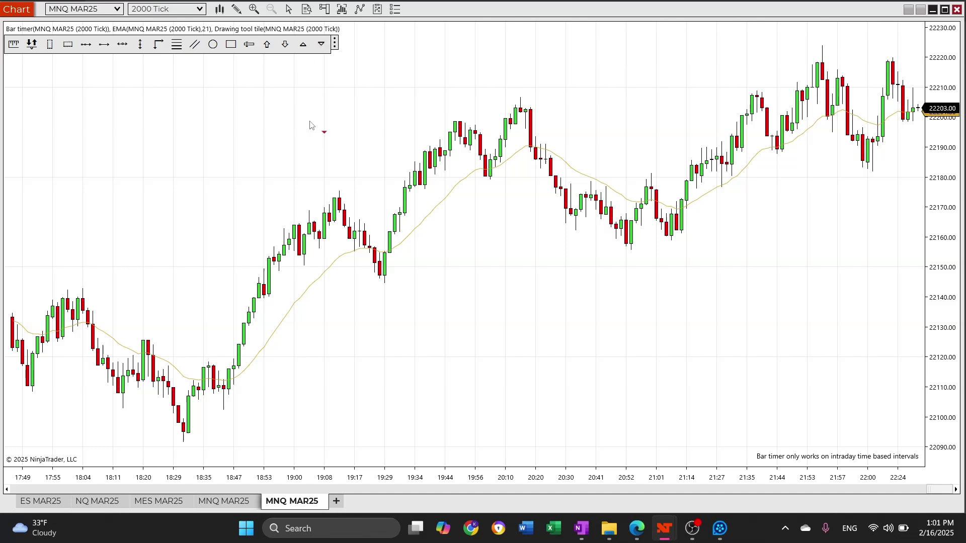
# - Place an up arrow below the price near 19:17 and the text "ok" near 19:00
pyautogui.click(267, 45)
pyautogui.click(349, 350)
pyautogui.click(289, 357)
pyautogui.click(233, 204)
# - Draw a rectangle above the candles from about 18:40 to 19:00 and a wider ellipse overlapping its upper edge
pyautogui.click(231, 44)
pyautogui.moveTo(194, 185); pyautogui.dragTo(276, 243)
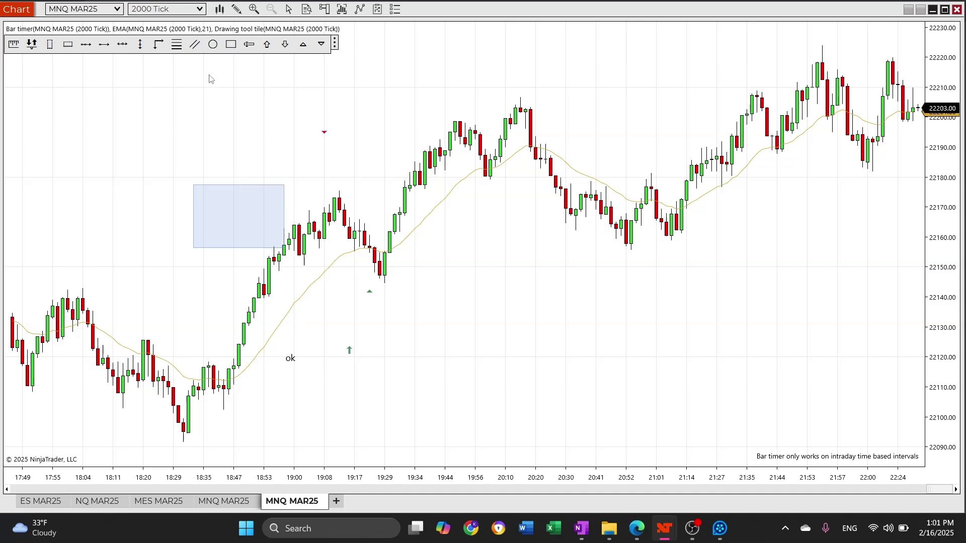
pyautogui.click(213, 46)
pyautogui.moveTo(183, 126)
pyautogui.mouseDown()
pyautogui.moveTo(279, 192)
pyautogui.moveTo(305, 193)
pyautogui.mouseUp()
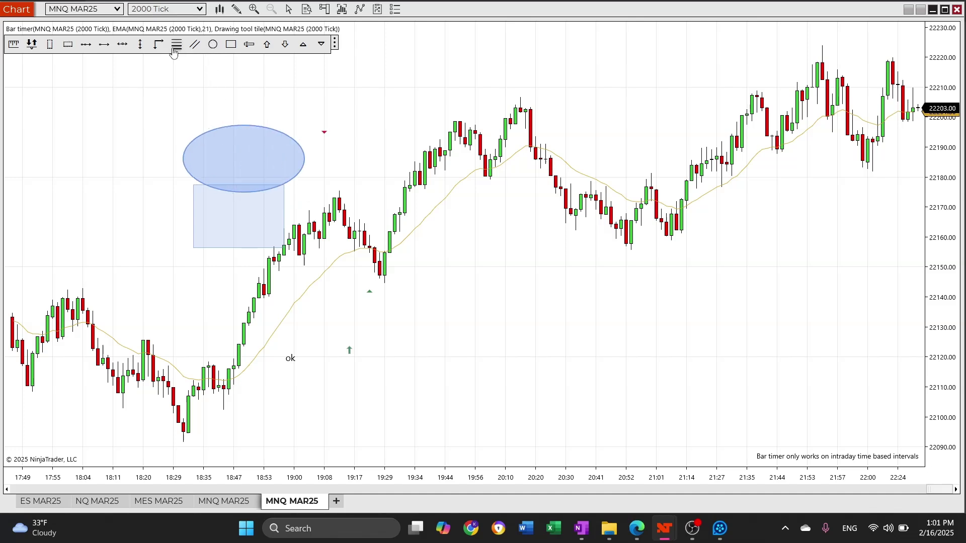
# - Draw a Fibonacci retracement from the low near 22144 up to about 22201, and place a vertical ruler measurement near 18:50
pyautogui.moveTo(385, 283)
pyautogui.mouseDown()
pyautogui.moveTo(453, 144)
pyautogui.moveTo(566, 109)
pyautogui.mouseUp()
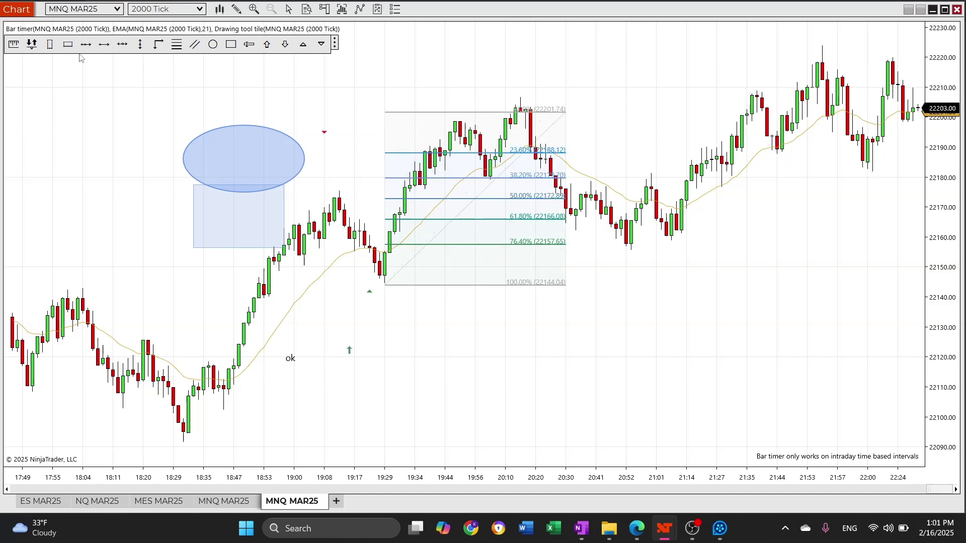
pyautogui.click(31, 44)
pyautogui.click(248, 362)
pyautogui.click(248, 254)
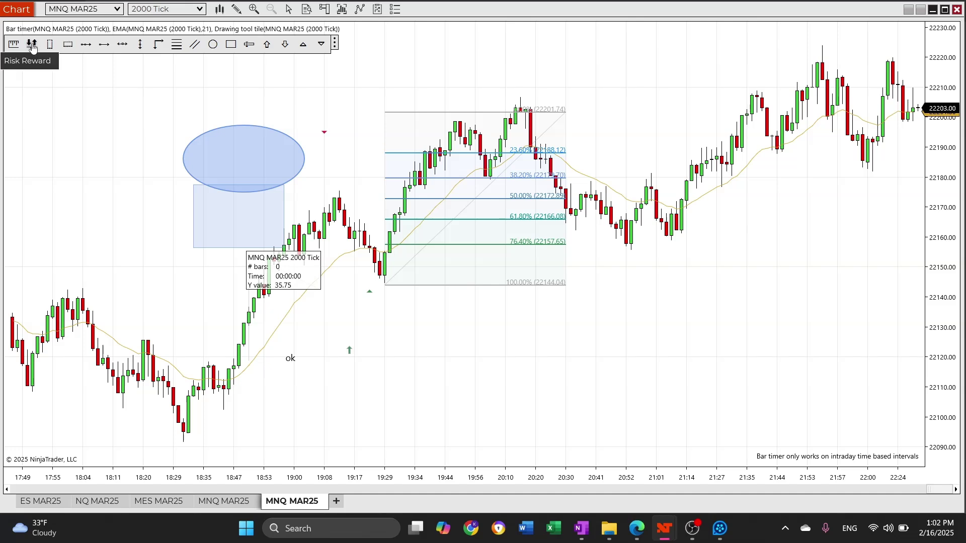
# - Draw a risk-reward projection with its stop near 22107, and move its entry anchor to the swing low near 20:52
pyautogui.click(696, 242)
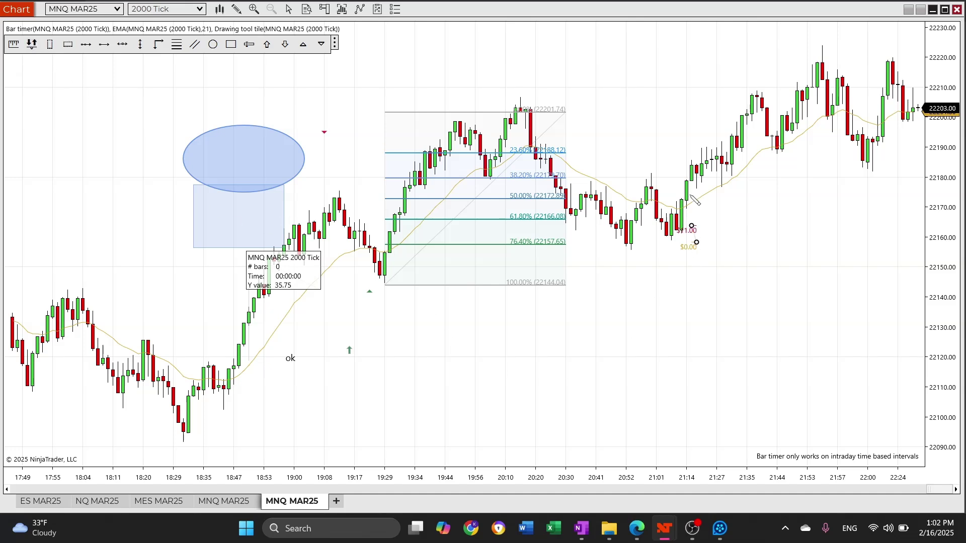
pyautogui.click(757, 397)
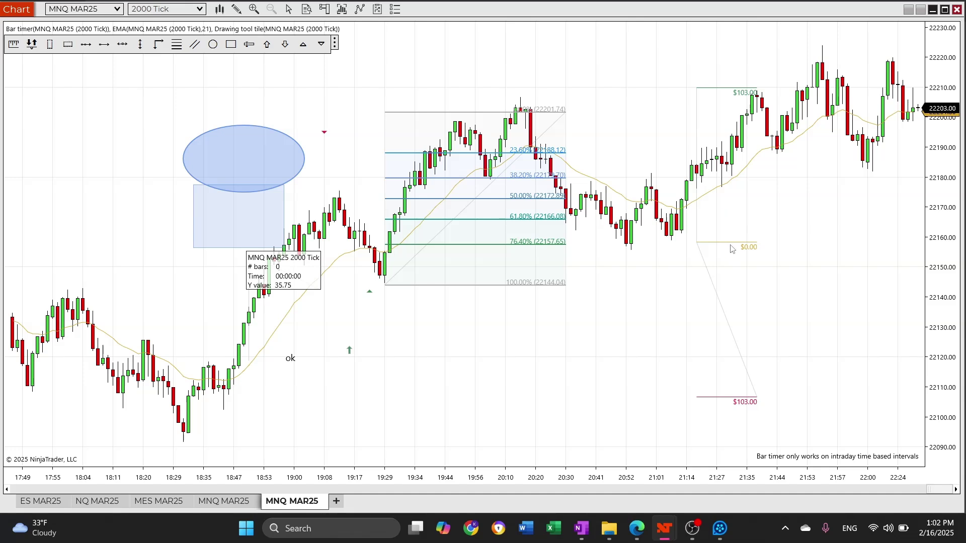
pyautogui.moveTo(700, 243); pyautogui.dragTo(635, 247)
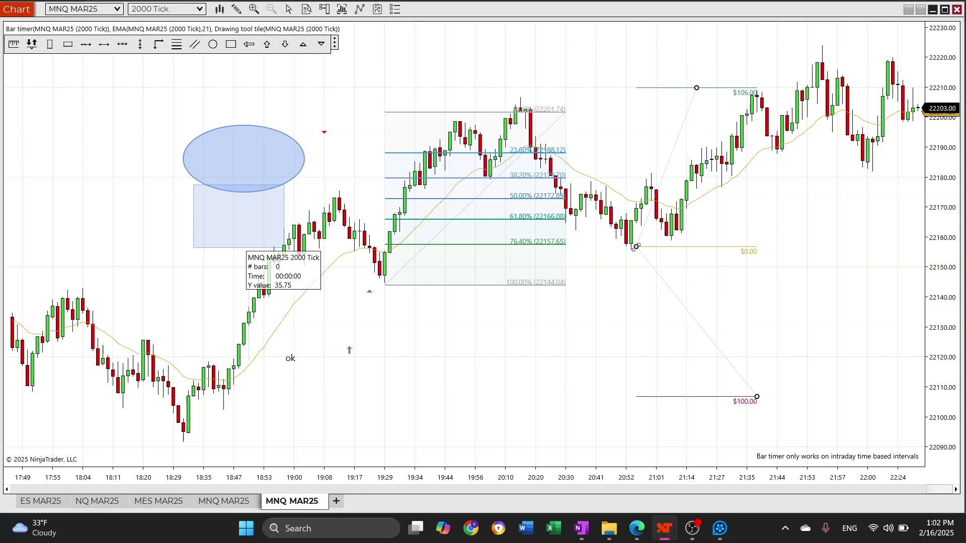
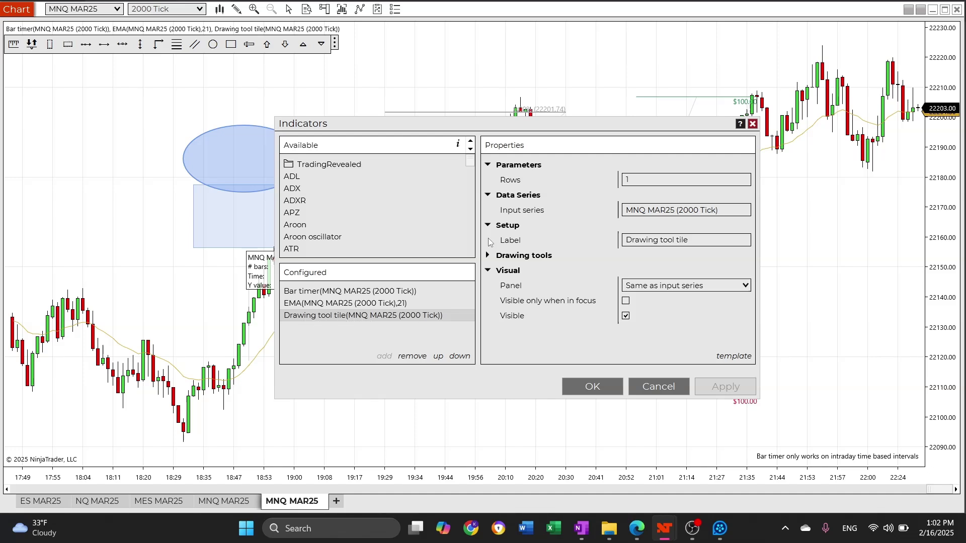
# - Check the Drawing tool tile's input series without changing it, and apply 2 rows to the tile
pyautogui.click(666, 210)
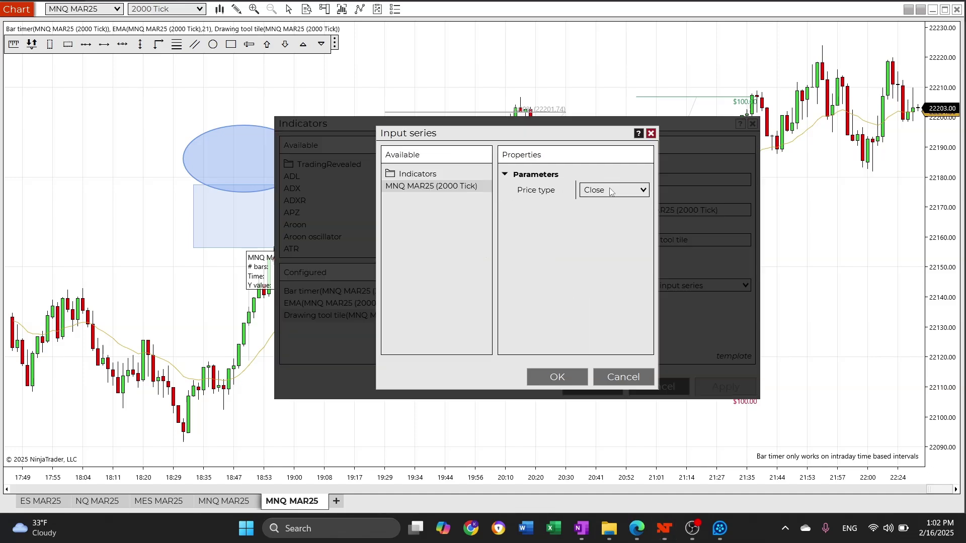
pyautogui.click(651, 133)
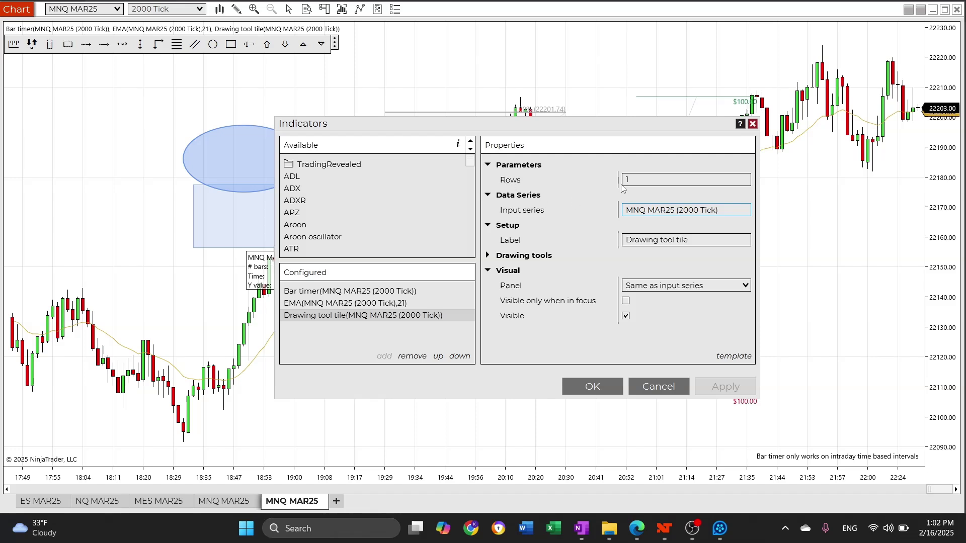
pyautogui.moveTo(660, 179); pyautogui.dragTo(624, 183)
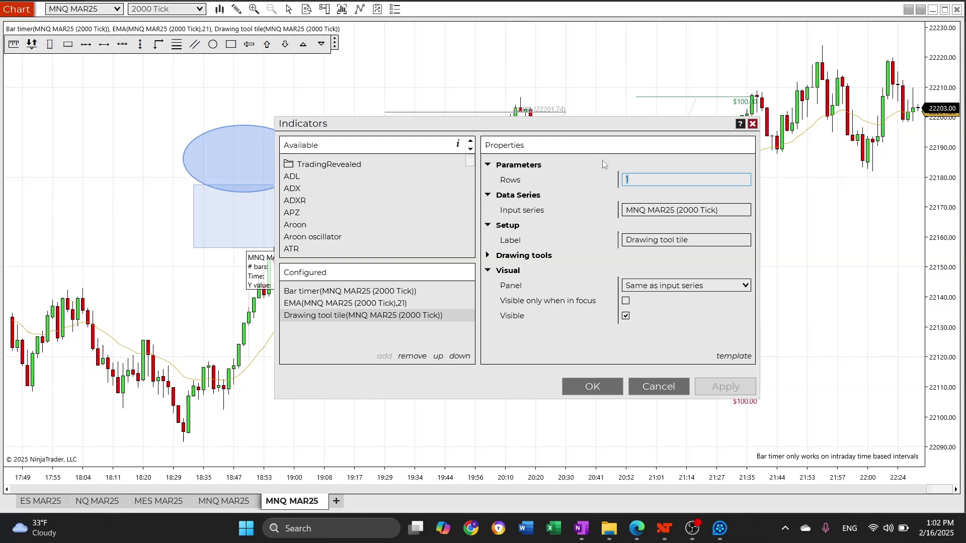
pyautogui.press('Up')
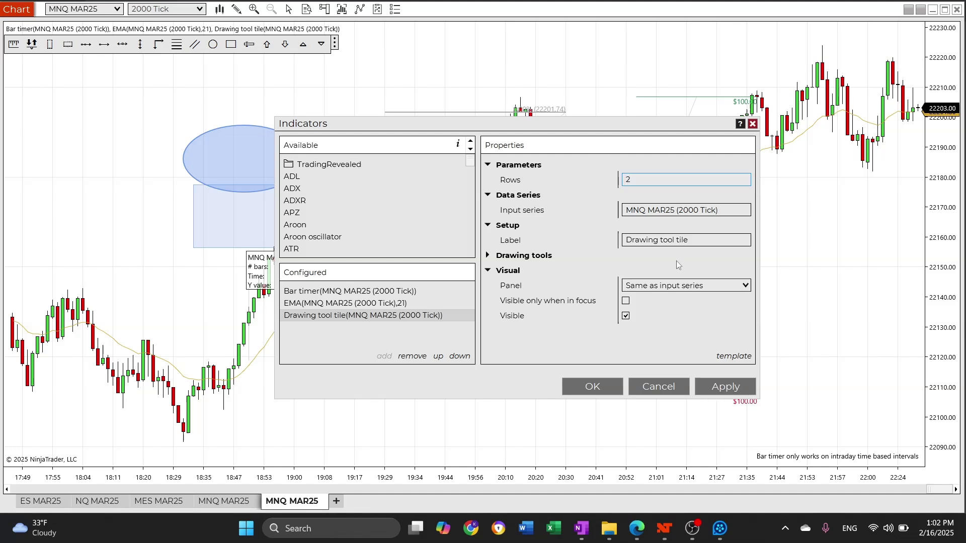
pyautogui.click(725, 386)
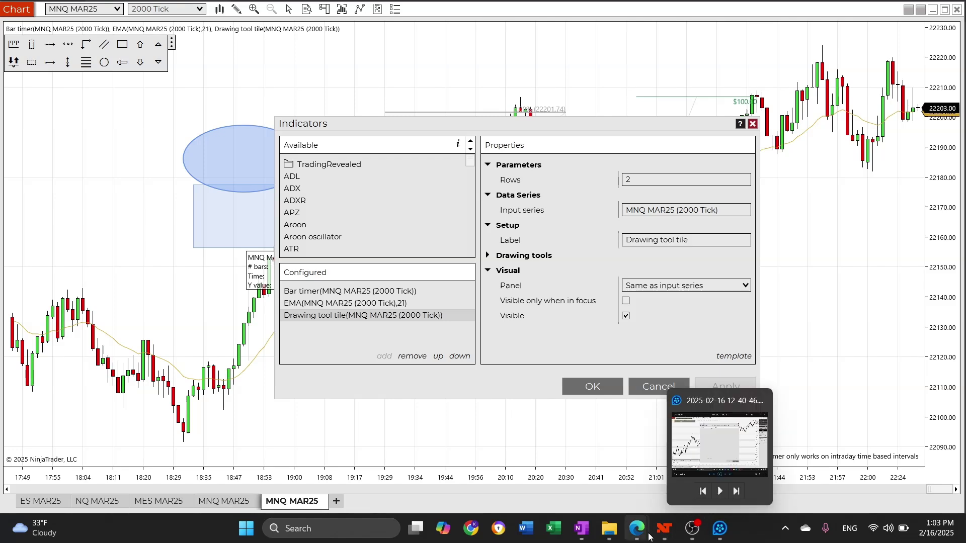
# - Switch to the TradingView chart in the browser to examine its drawing toolbar, and return to the NinjaTrader chart
pyautogui.click(694, 531)
pyautogui.click(694, 531)
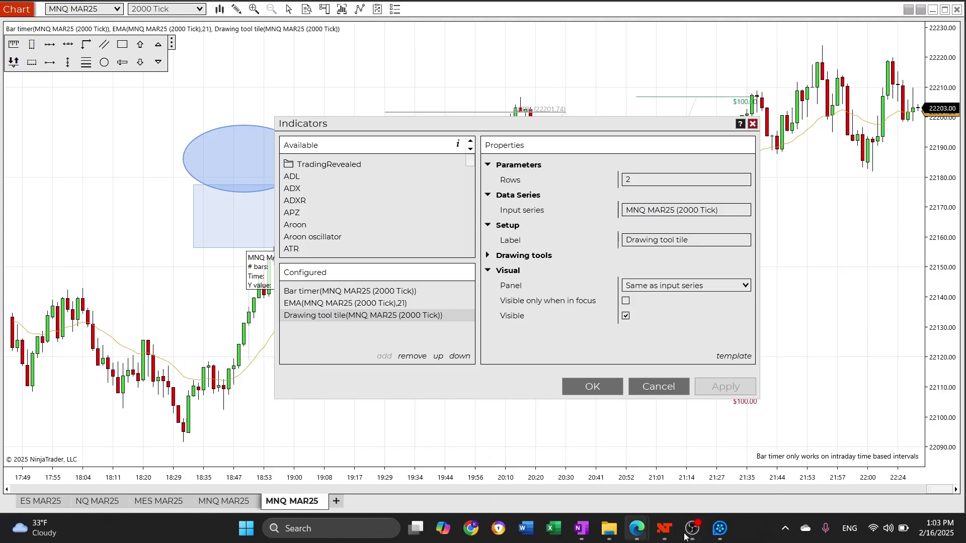
pyautogui.moveTo(638, 536)
pyautogui.click(661, 482)
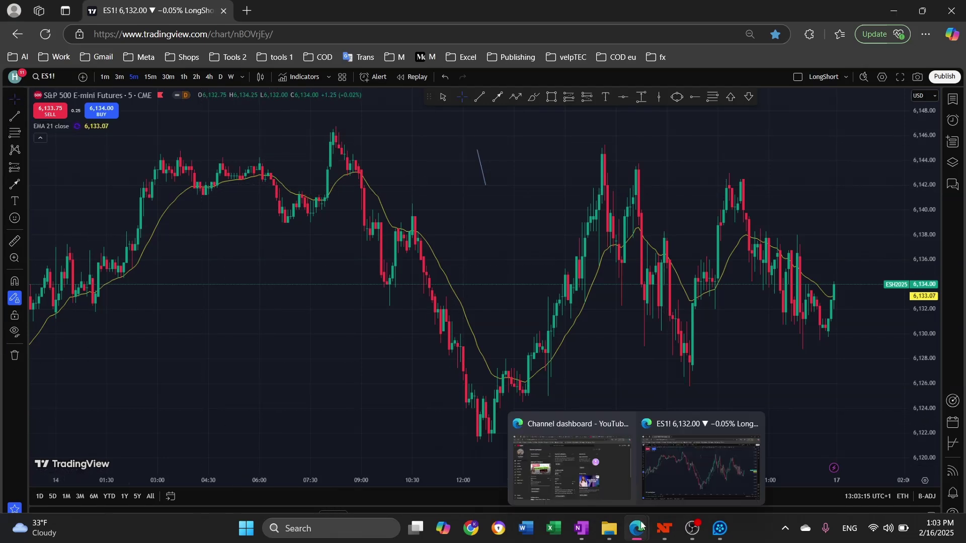
pyautogui.click(690, 520)
pyautogui.click(670, 458)
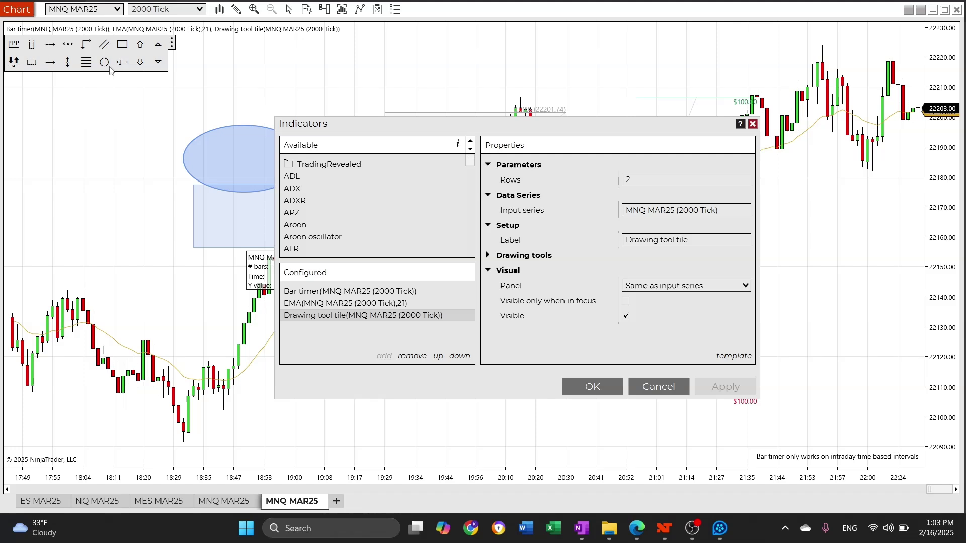
# - Set the Drawing tool tile to 18 rows, and move it beside the price axis and back to the chart's opposite edge
pyautogui.click(624, 184)
pyautogui.write('18')
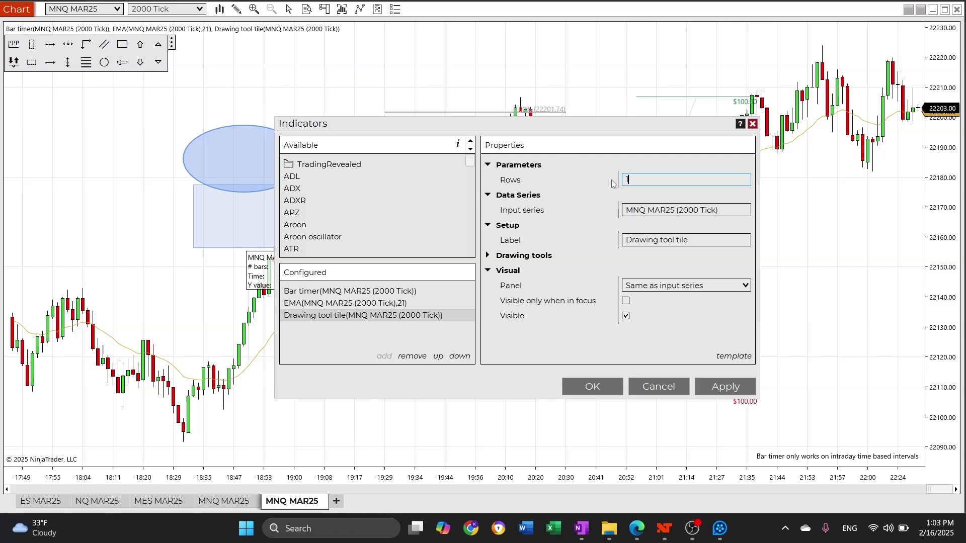
pyautogui.click(716, 385)
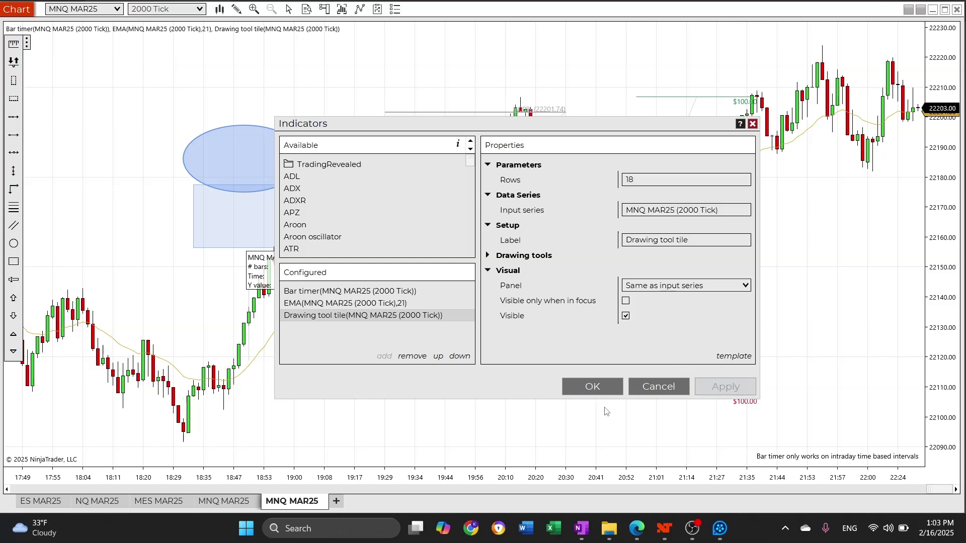
pyautogui.click(592, 387)
pyautogui.moveTo(26, 44)
pyautogui.mouseDown()
pyautogui.moveTo(28, 96)
pyautogui.moveTo(918, 189)
pyautogui.mouseUp()
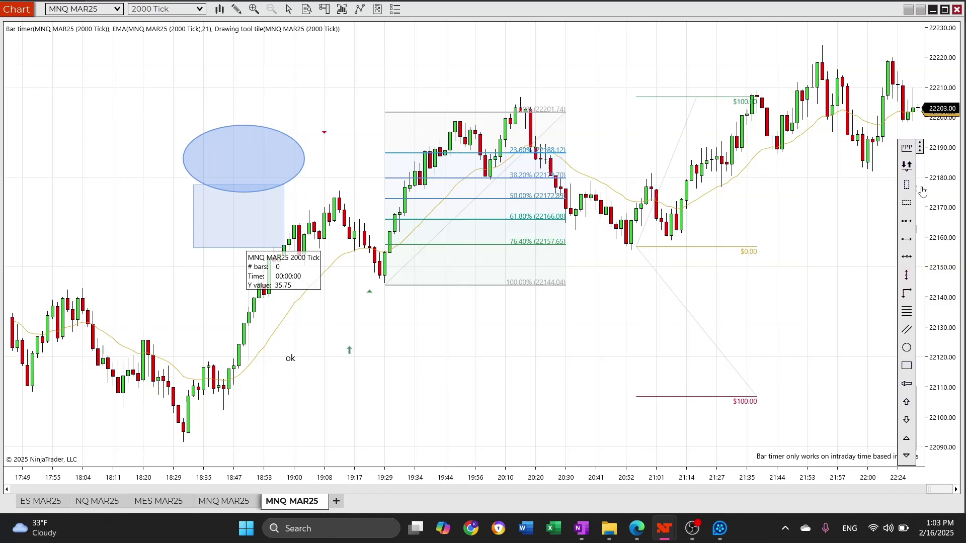
pyautogui.moveTo(918, 146)
pyautogui.mouseDown()
pyautogui.moveTo(755, 148)
pyautogui.moveTo(63, 91)
pyautogui.moveTo(26, 31)
pyautogui.mouseUp()
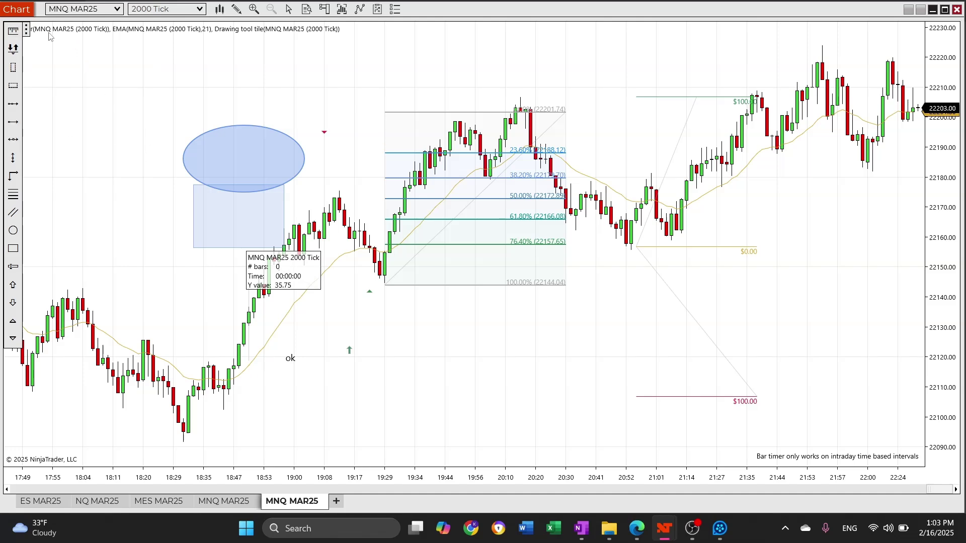
# - Set the Drawing tool tile's rows to 1 and position the tile just above the chart's time axis
pyautogui.rightClick(142, 88)
pyautogui.click(41, 113)
pyautogui.hotkey('ctrl', 'i')
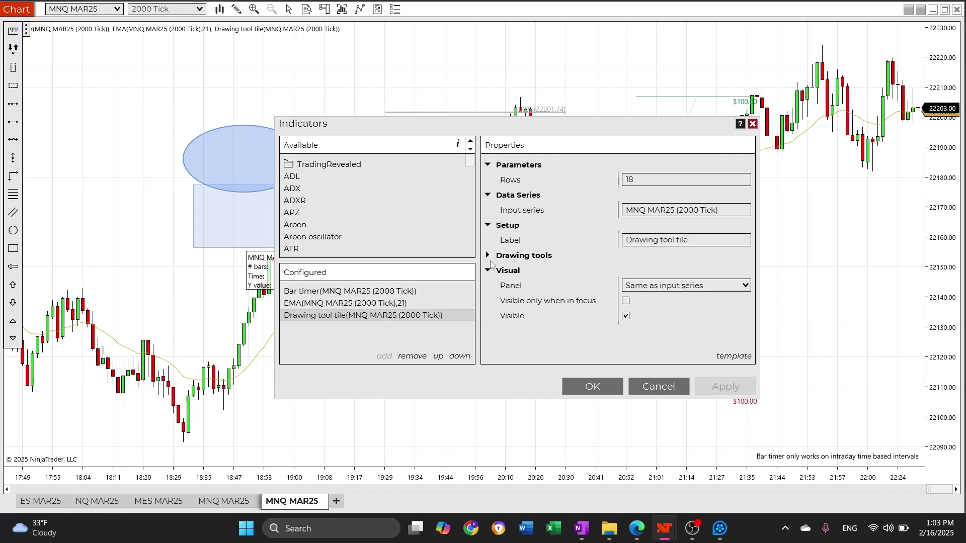
pyautogui.click(592, 182)
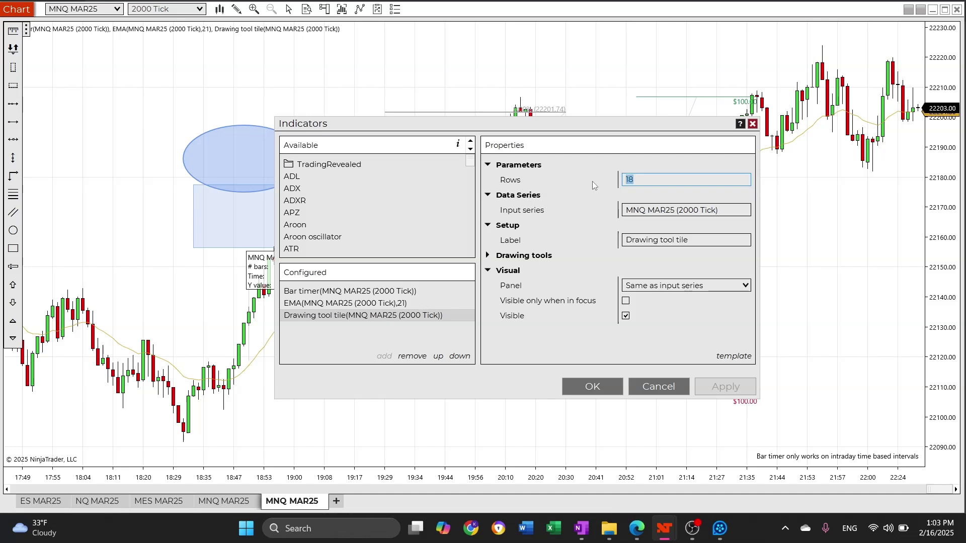
pyautogui.write('1')
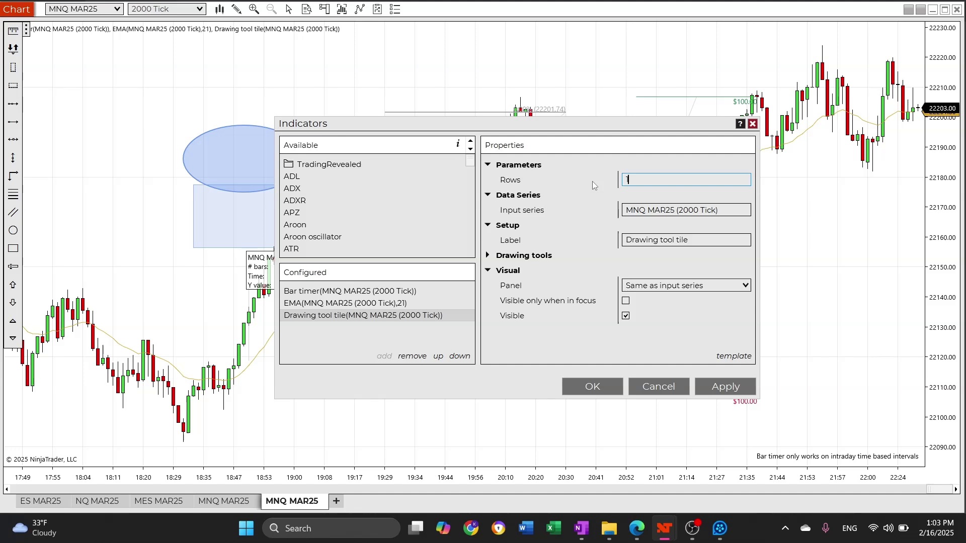
pyautogui.click(715, 385)
pyautogui.click(614, 391)
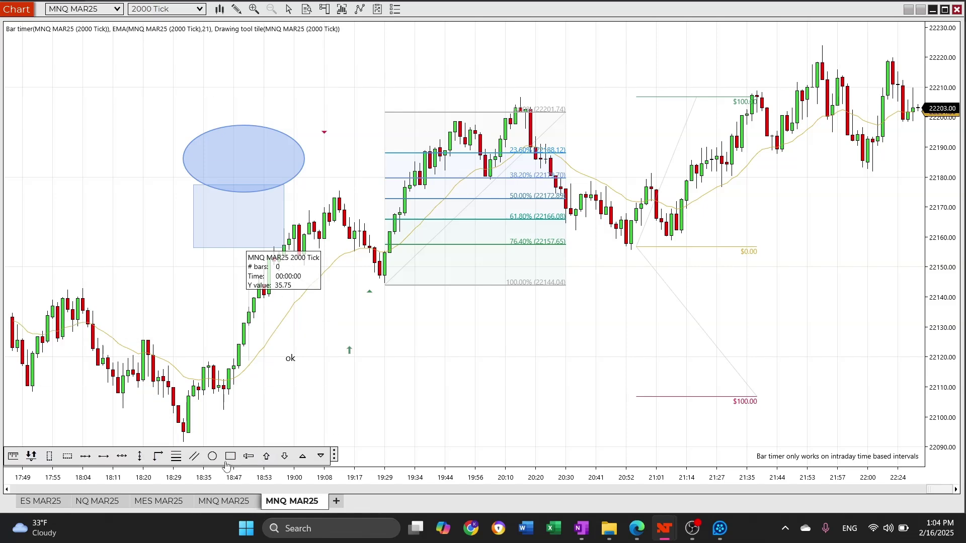
# - View the drawing tool tile's placement on the ES MAR25 chart, and return to the 2000 Tick MNQ MAR25 chart
pyautogui.click(40, 501)
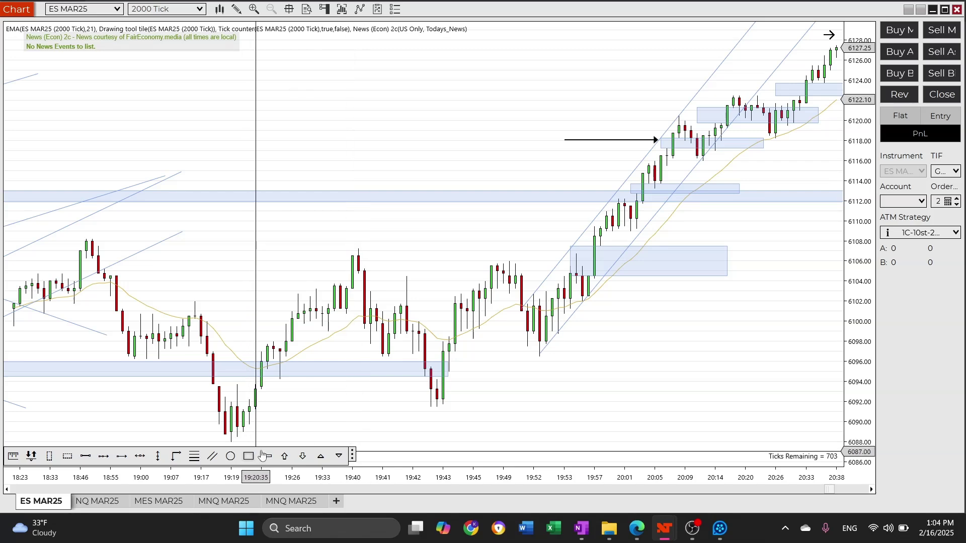
pyautogui.click(292, 502)
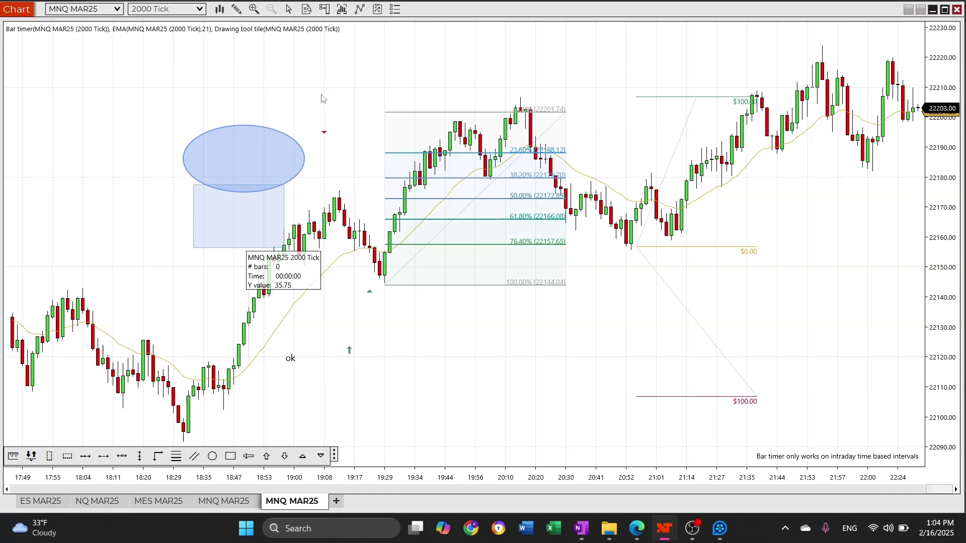
# - Place a single up arrow below the price near 20:20, and turn on Stay In Draw Mode
pyautogui.click(265, 458)
pyautogui.click(537, 344)
pyautogui.click(237, 9)
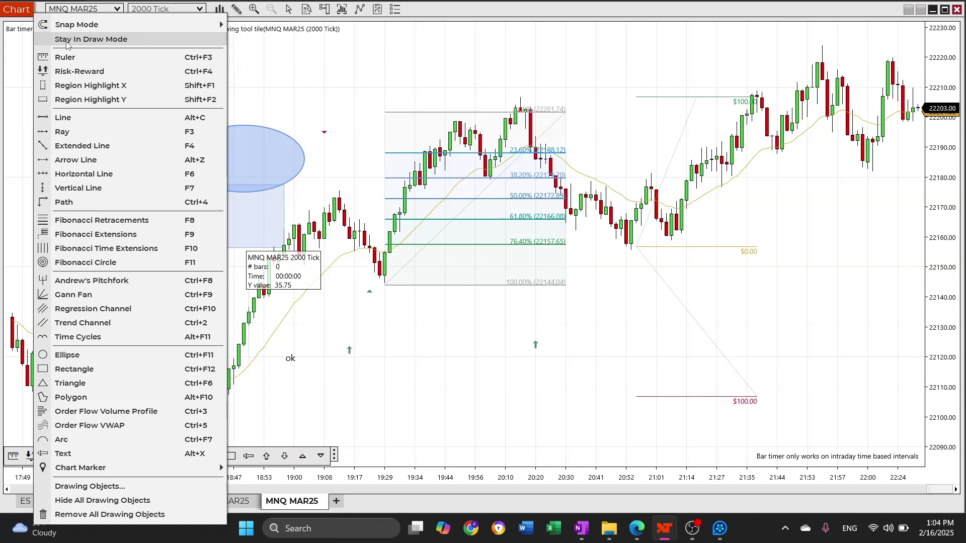
pyautogui.click(86, 44)
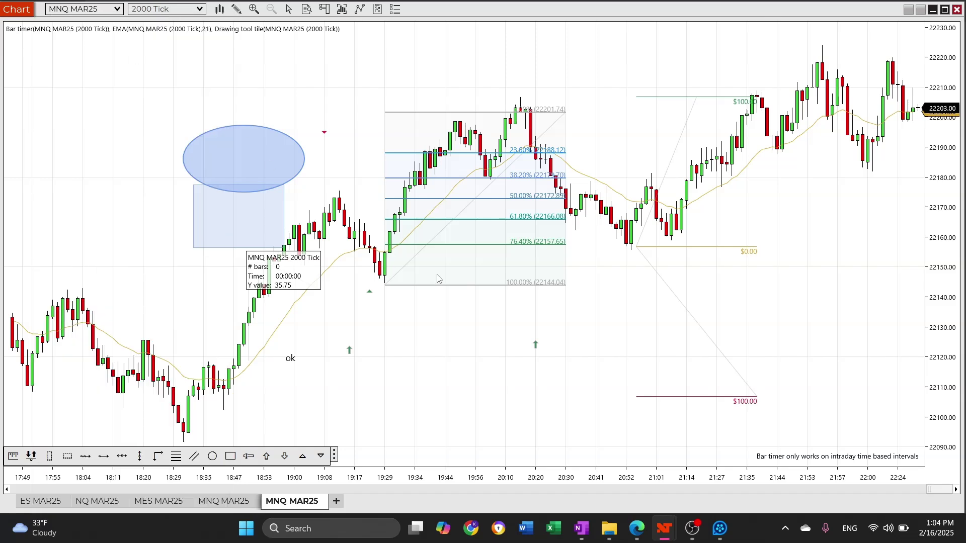
# - Place six down arrows below the price from about 20:30 to 22:20, and two up arrows near 19:27 and 19:32
pyautogui.click(285, 457)
pyautogui.click(565, 352)
pyautogui.click(621, 340)
pyautogui.click(732, 317)
pyautogui.click(812, 281)
pyautogui.click(877, 229)
pyautogui.click(812, 213)
pyautogui.click(405, 330)
pyautogui.click(375, 345)
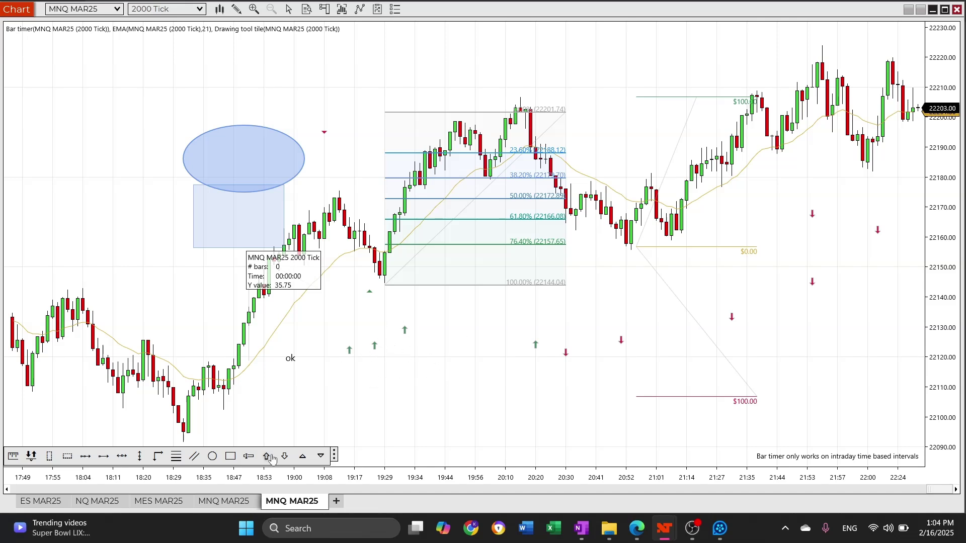
# - Draw three separate rectangles below the Fibonacci retracement, between about 19:32 and 20:25
pyautogui.click(230, 455)
pyautogui.moveTo(400, 336); pyautogui.dragTo(486, 419)
pyautogui.moveTo(551, 404); pyautogui.dragTo(516, 347)
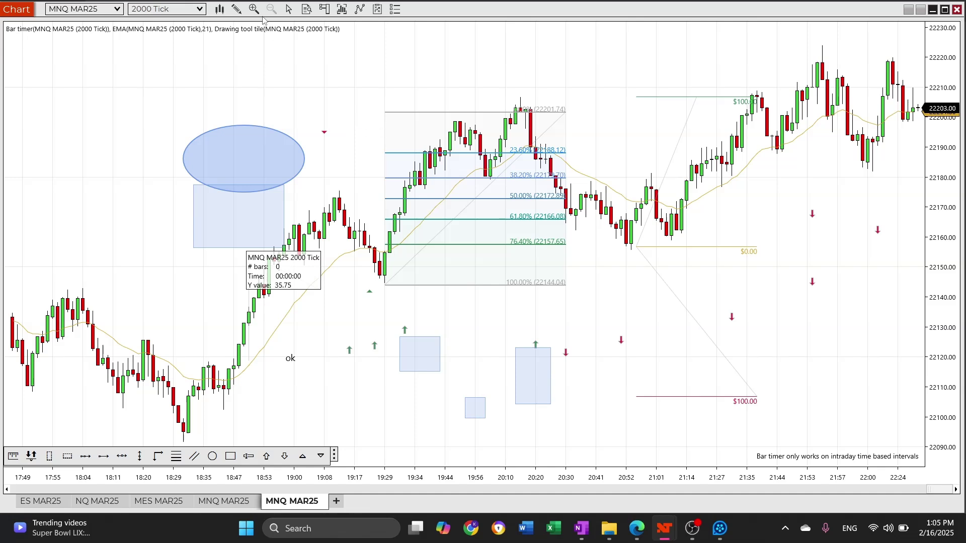
# - Turn off Stay In Draw Mode and check the setting in the drawing options
pyautogui.click(235, 10)
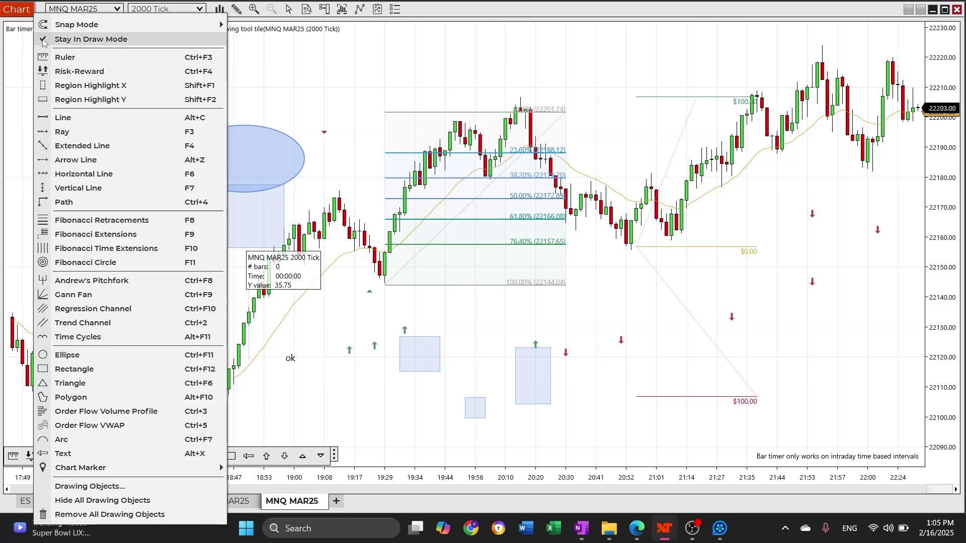
pyautogui.click(57, 43)
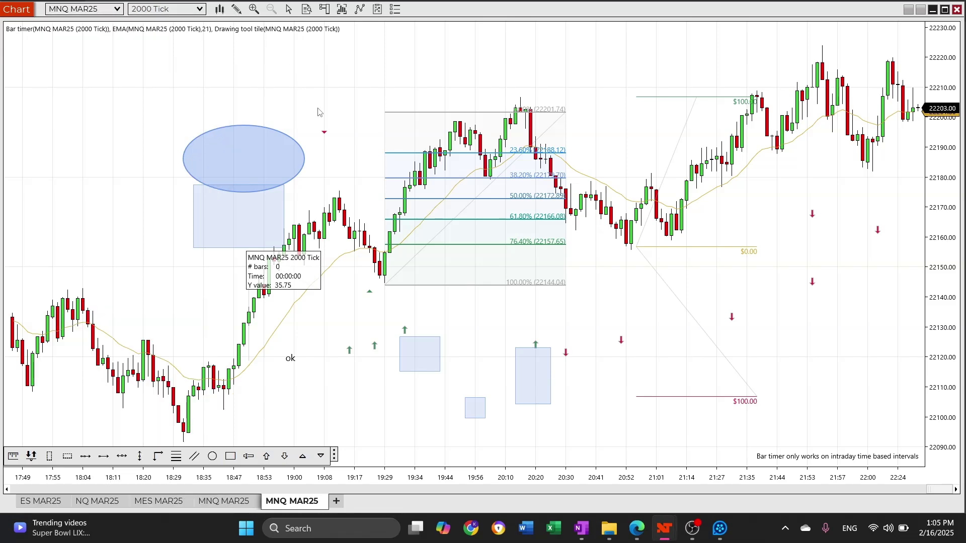
pyautogui.click(236, 11)
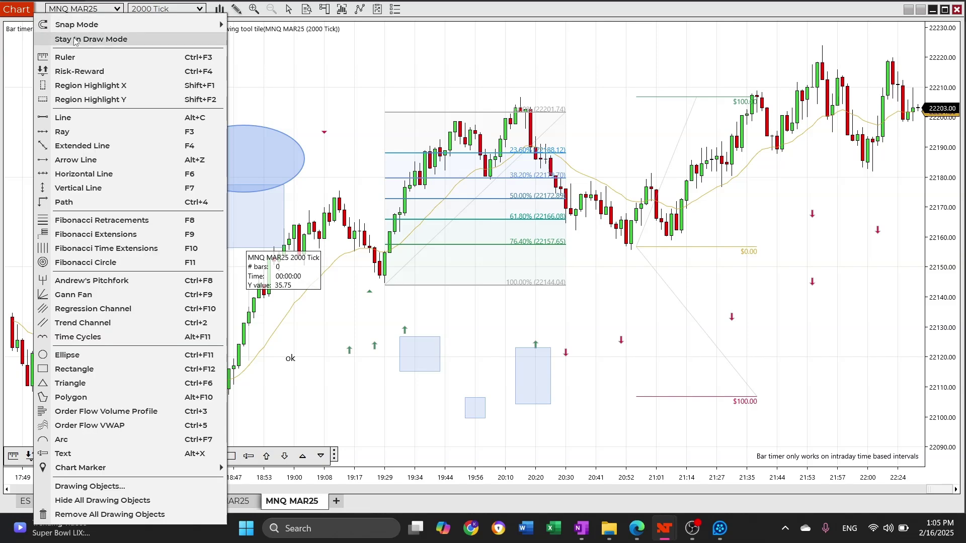
pyautogui.click(239, 10)
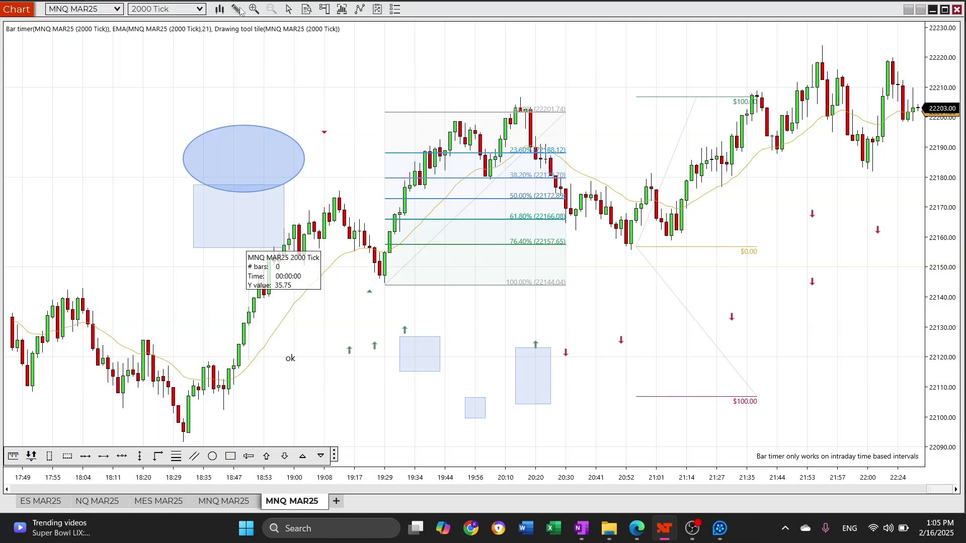